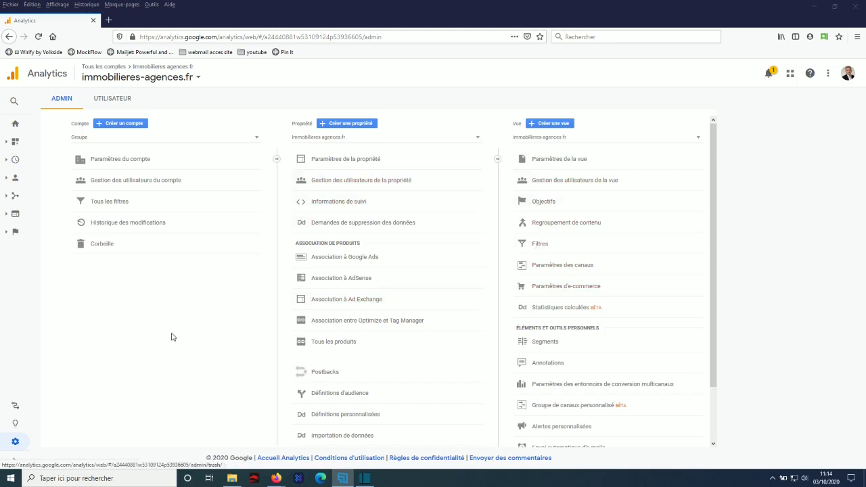
- Open the property's tracking code page (Code de suivi) and return to the administration overview
left_click(357, 201)
left_click(341, 219)
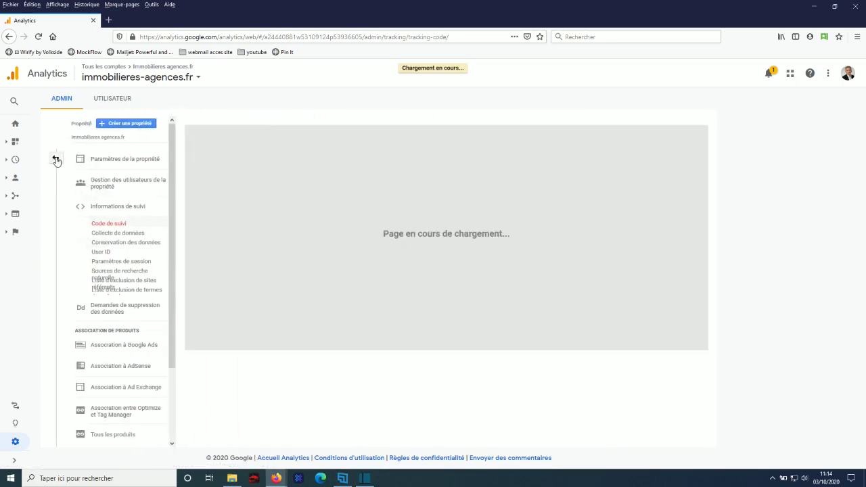
left_click(56, 159)
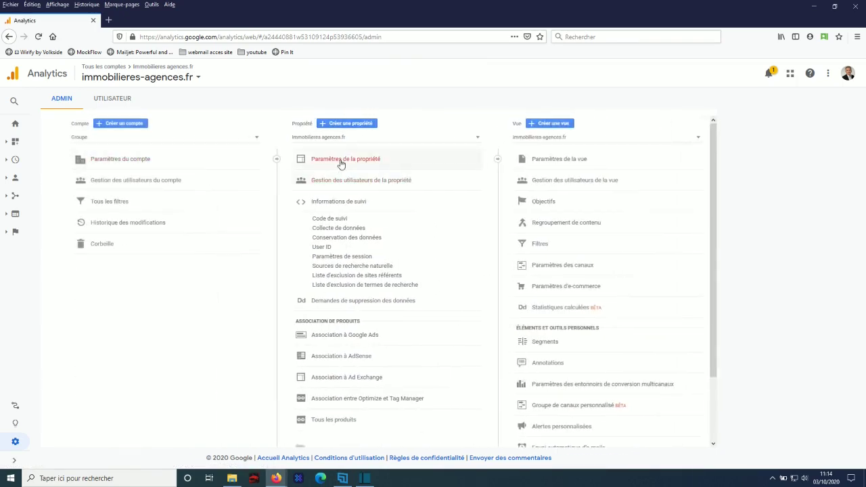
- Review the property settings, including the default URL's protocol options and the user analysis setting, and return to the administration overview
left_click(338, 161)
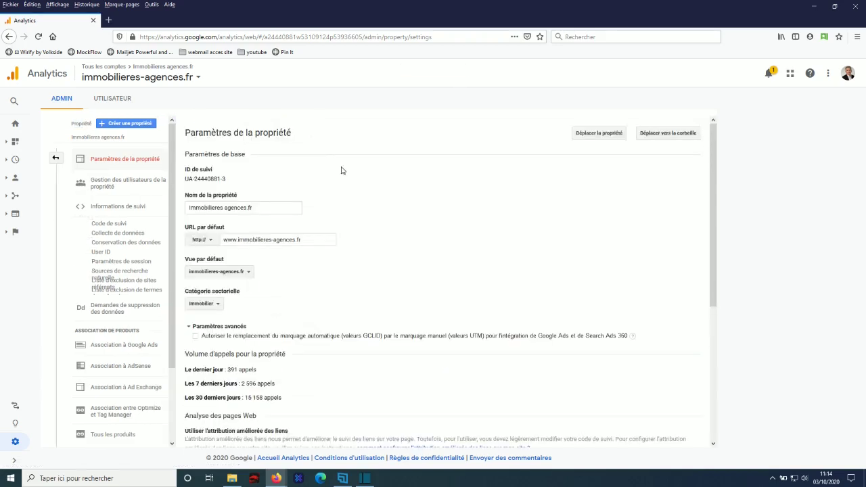
left_click(216, 247)
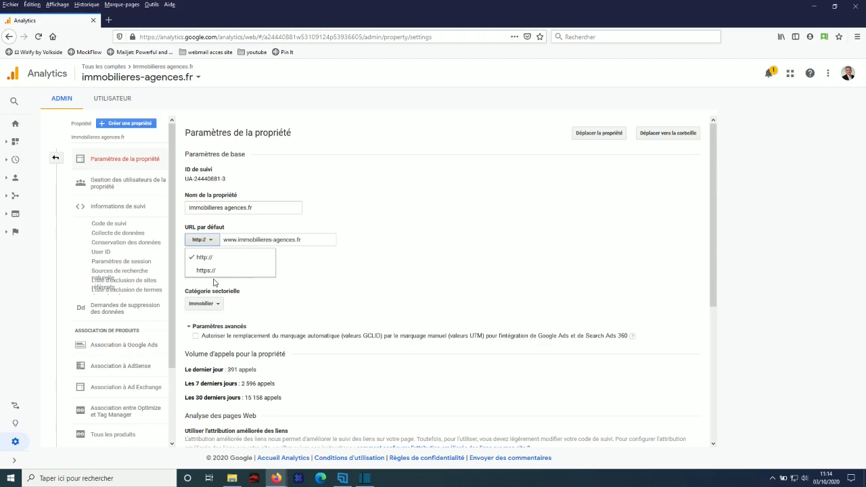
left_click(306, 311)
scroll(300, 305, "down", 1)
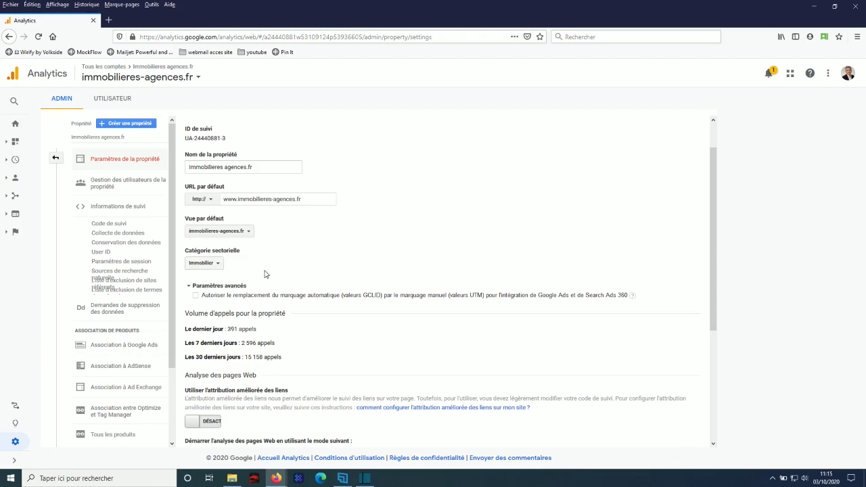
scroll(265, 274, "down", 5)
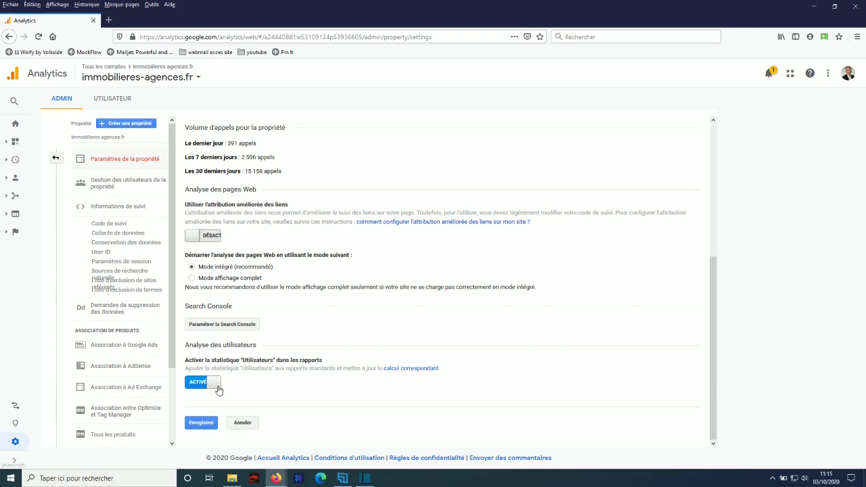
scroll(247, 375, "up", 5)
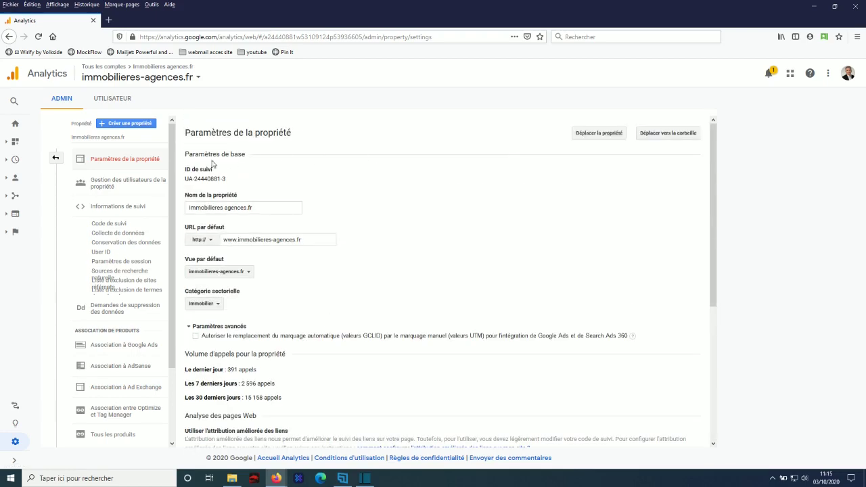
left_click(55, 159)
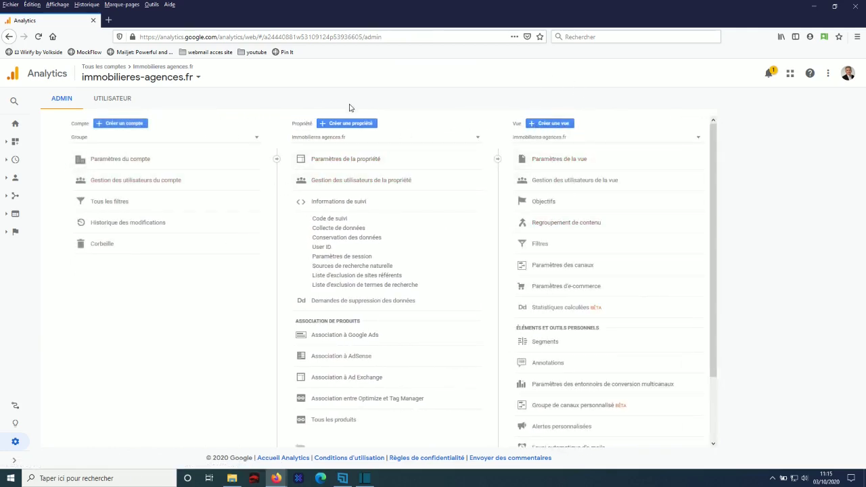
- Review the view settings down to the site search query parameters, and leave them without saving
left_click(560, 160)
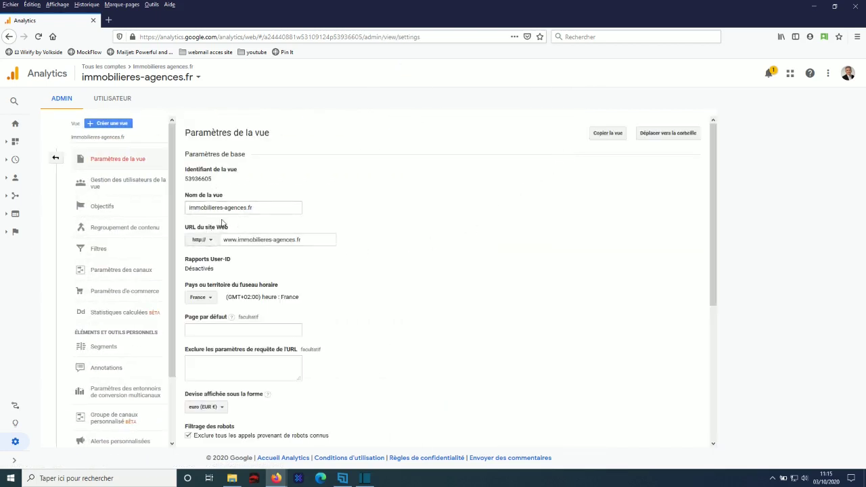
scroll(294, 271, "down", 3)
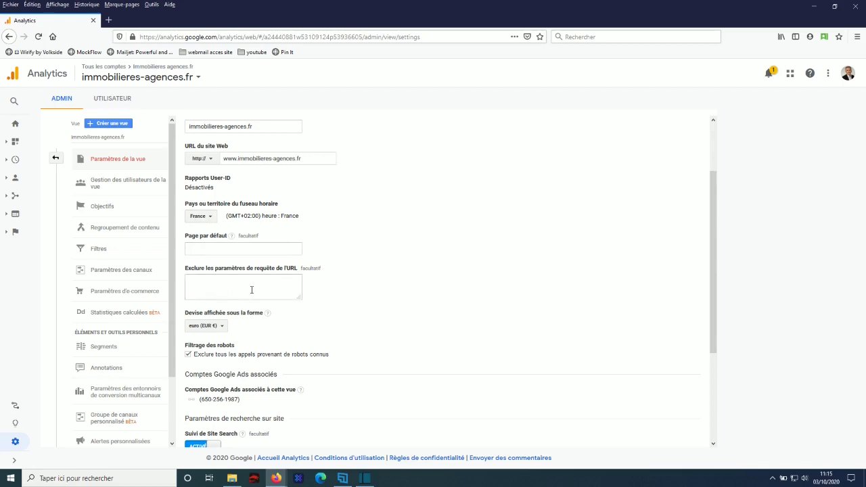
scroll(241, 286, "down", 4)
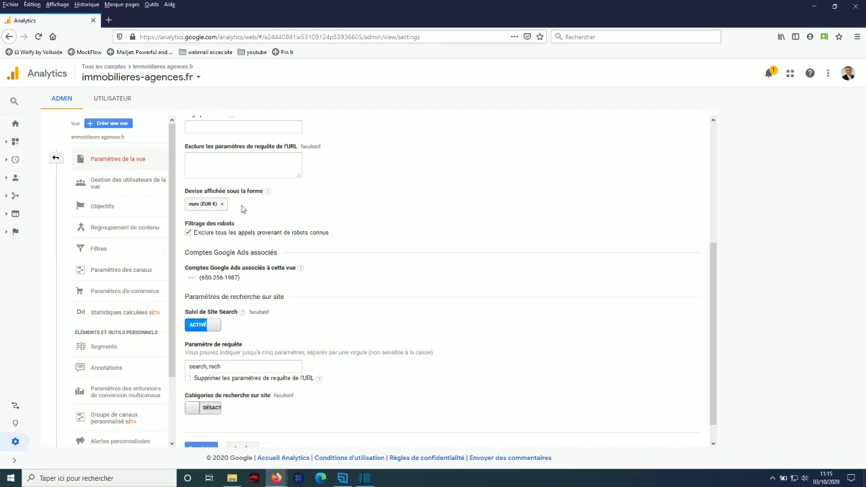
scroll(291, 205, "down", 1)
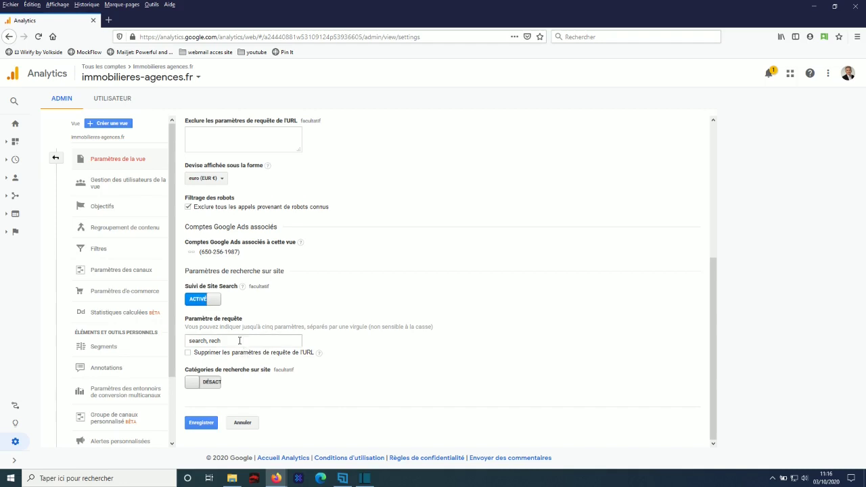
left_click_drag(239, 340, 181, 340)
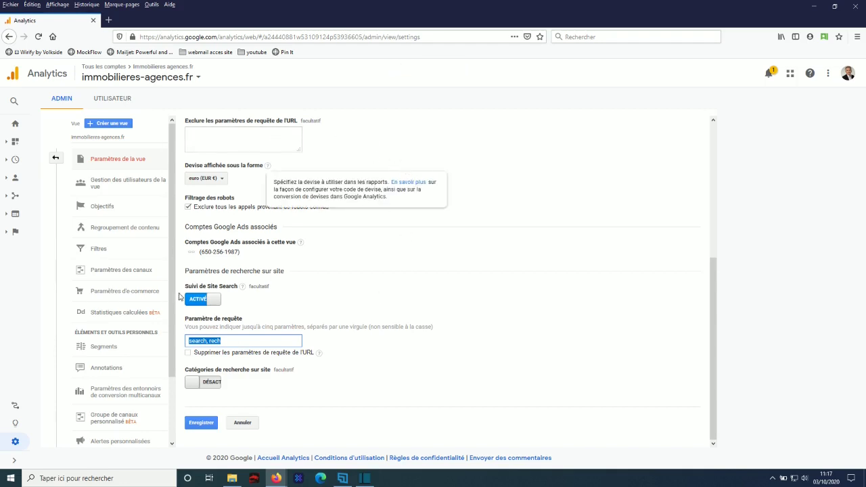
scroll(306, 352, "up", 2)
scroll(306, 352, "up", 3)
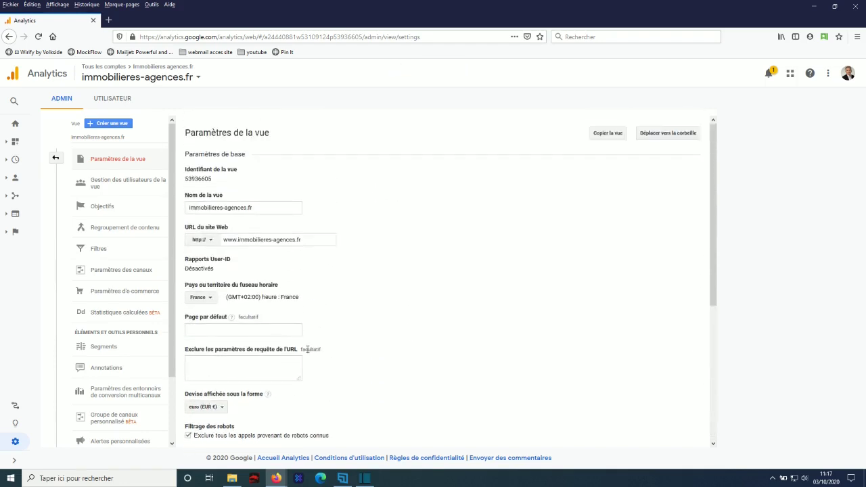
scroll(288, 368, "down", 5)
left_click(243, 422)
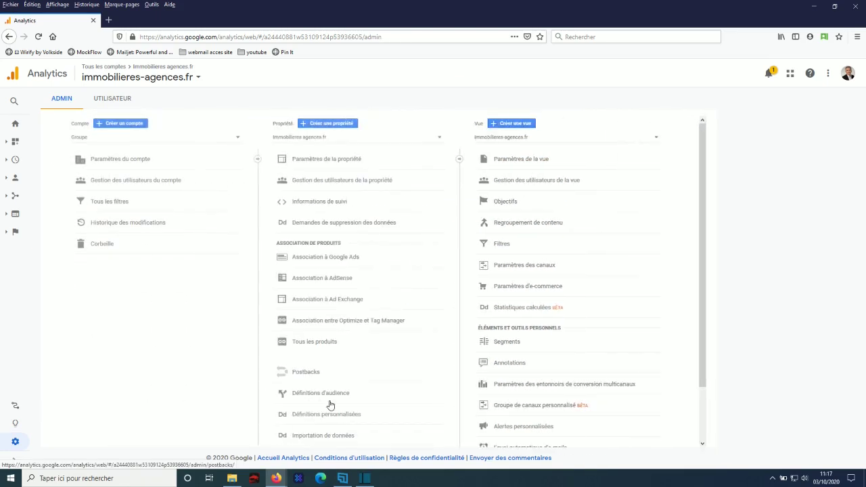
- Check which views are available for the property and look at the filters page of the immobilieres-agences.fr view
left_click(695, 141)
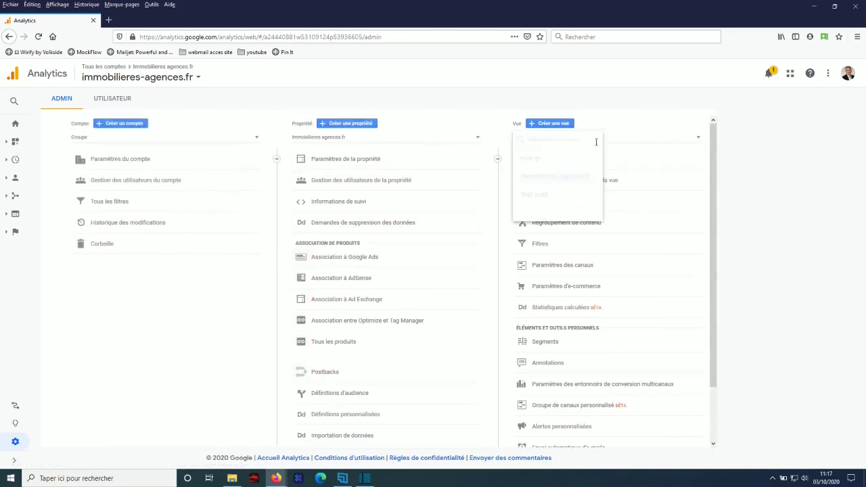
left_click(633, 124)
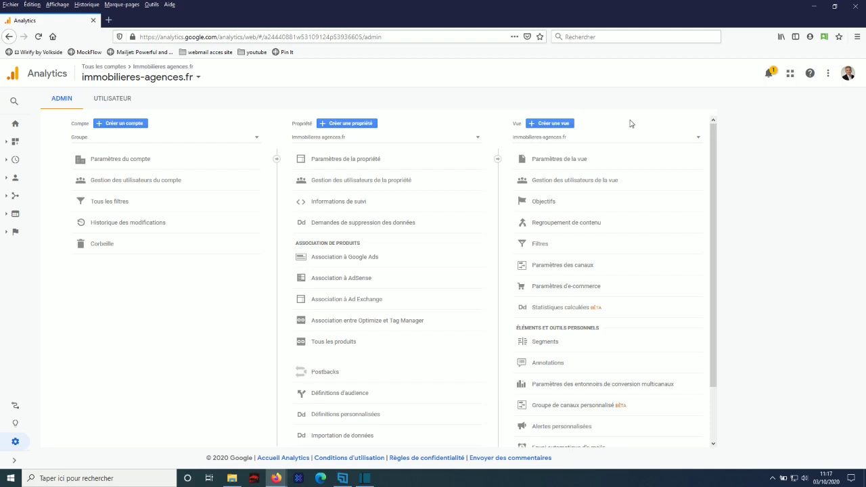
left_click(588, 139)
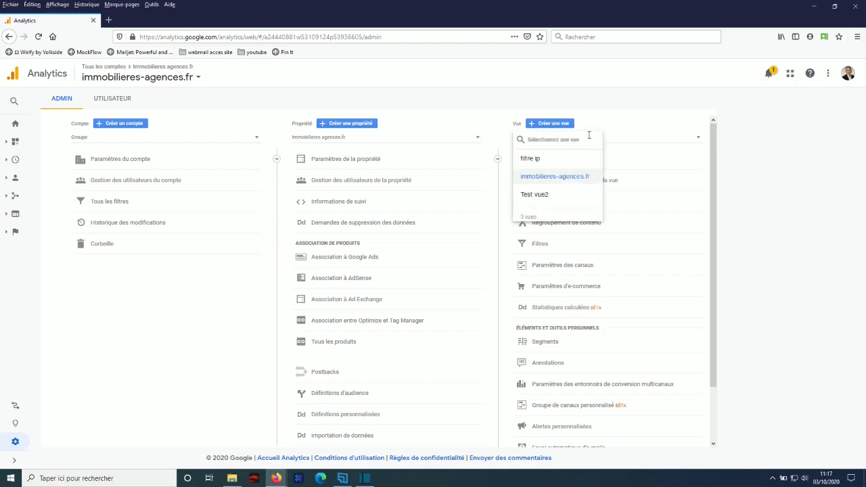
left_click(642, 145)
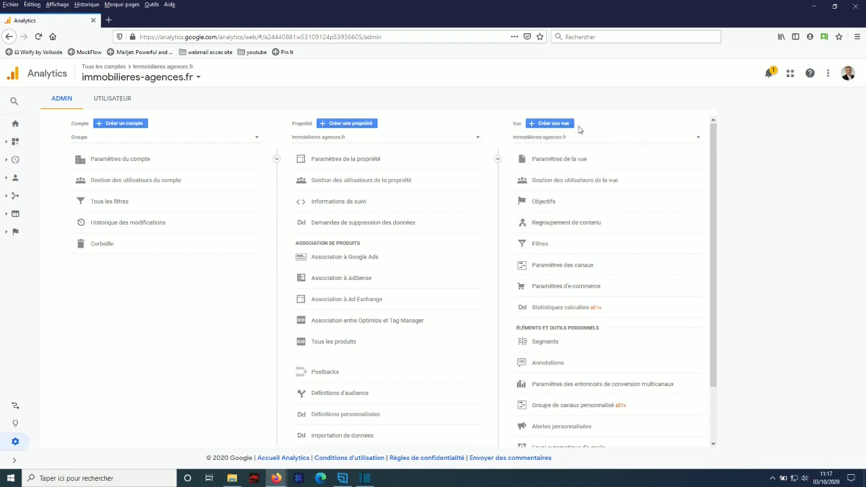
left_click(526, 244)
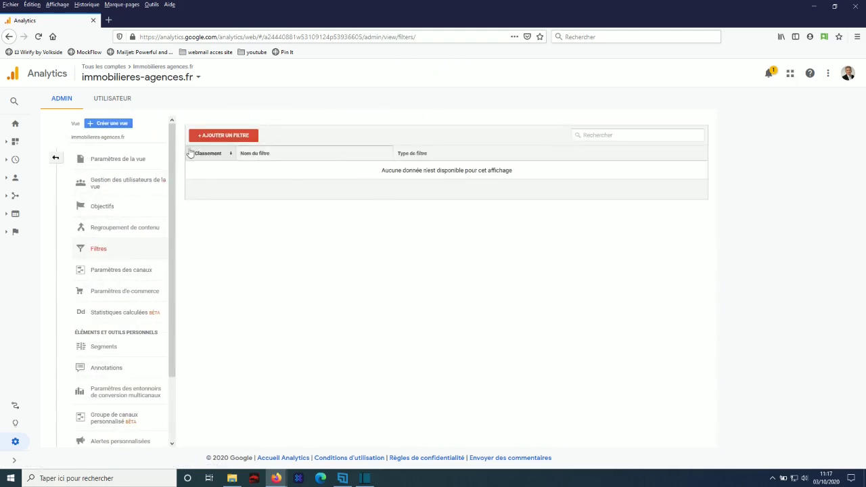
left_click(56, 158)
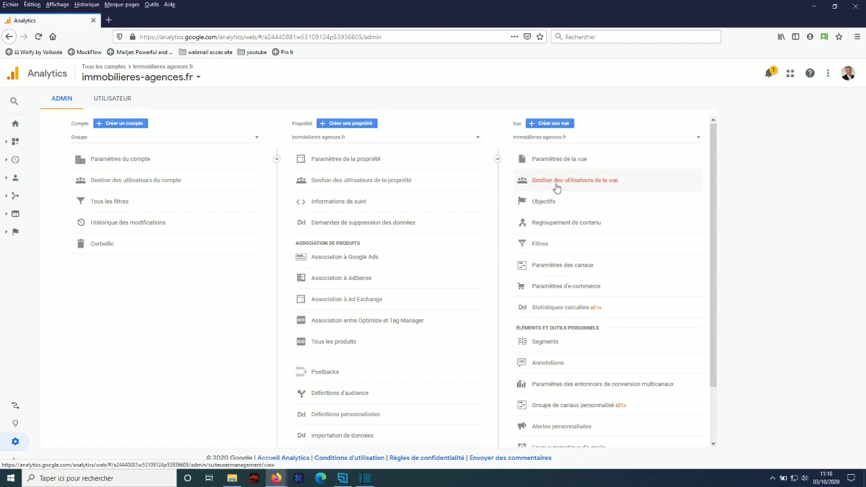
- Check the view's automatic e-mail sending page and revisit its filters page, ending on the administration overview
scroll(661, 327, "down", 2)
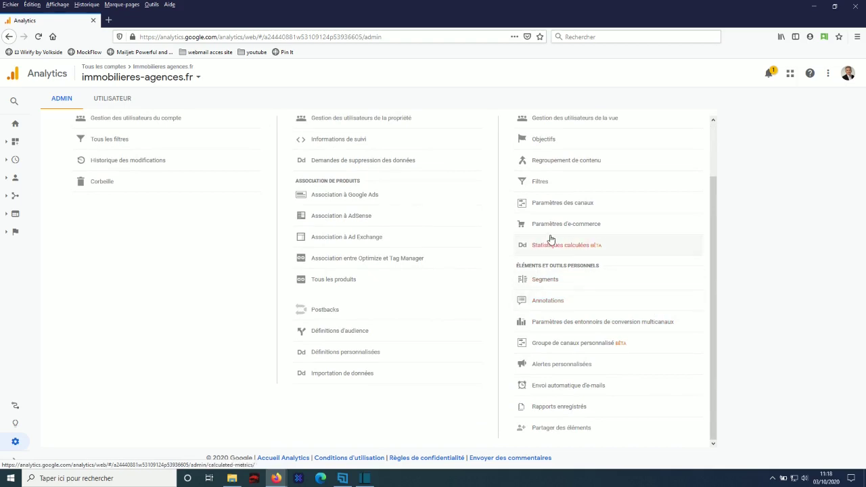
left_click(566, 390)
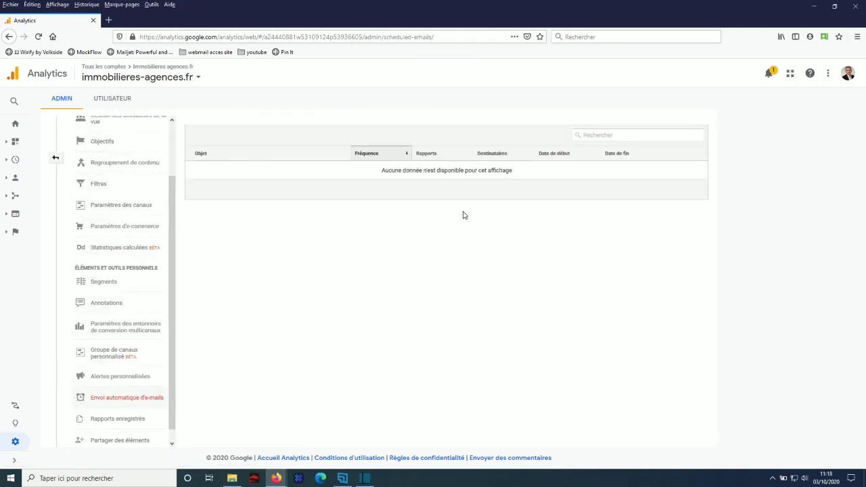
left_click(57, 158)
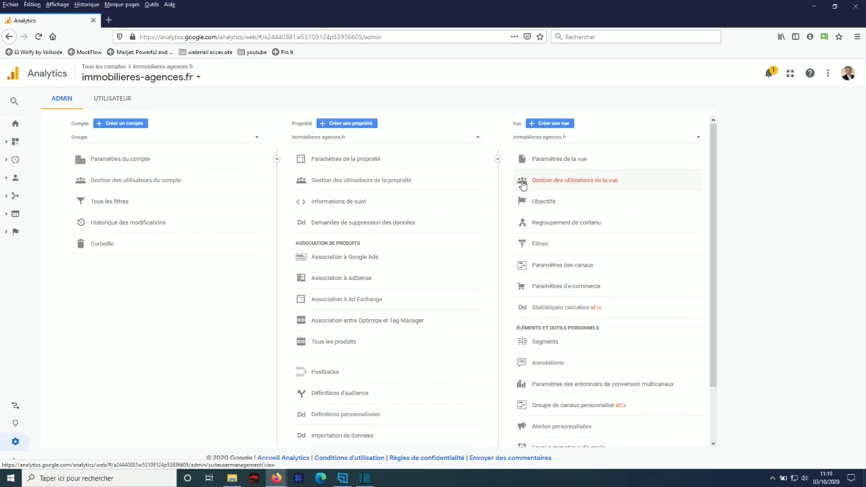
left_click(527, 243)
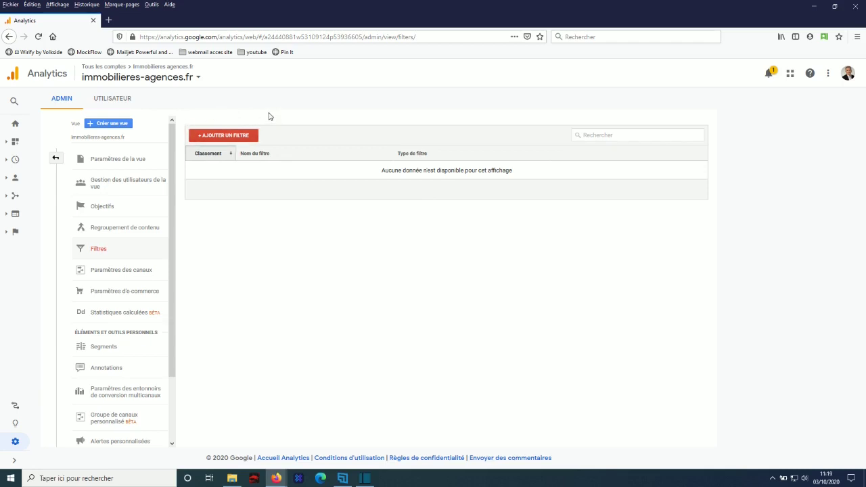
left_click(56, 160)
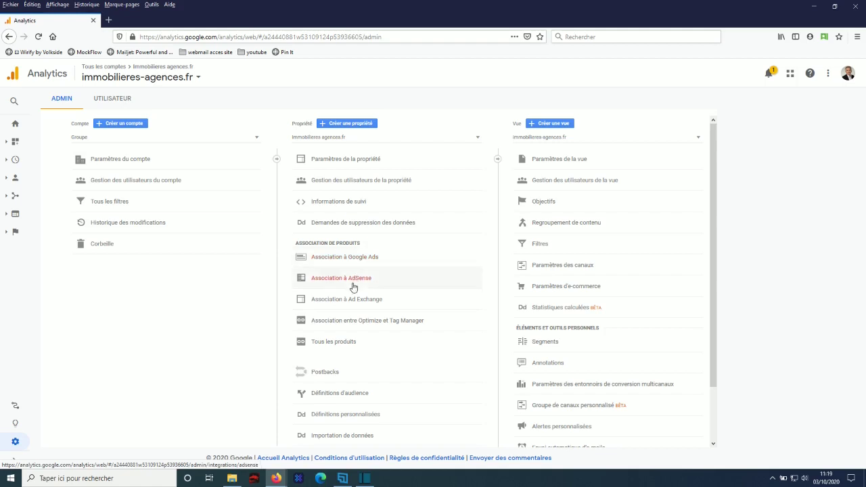
- Review all linked and unlinked Google products of the property (Tous les produits) and return to the administration overview
left_click(341, 343)
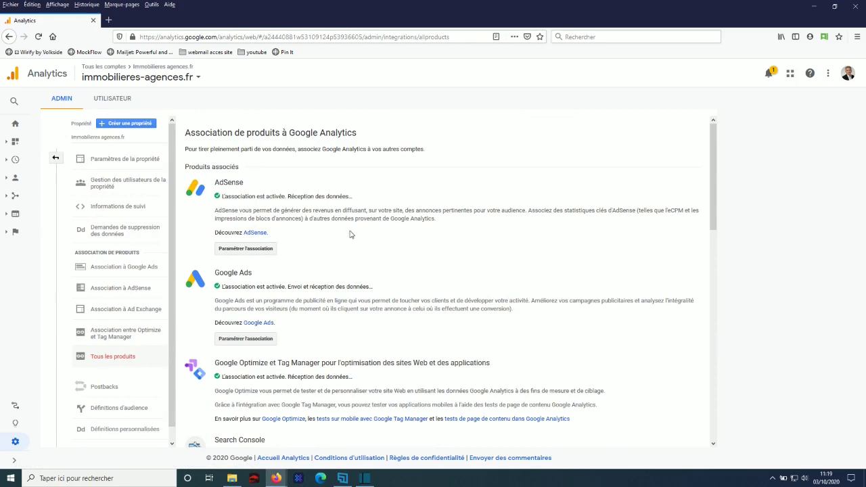
scroll(352, 237, "down", 3)
scroll(371, 309, "down", 3)
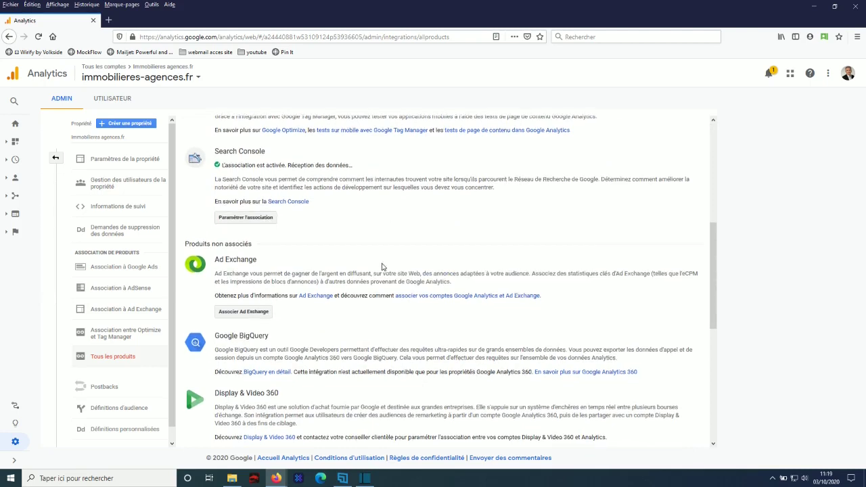
scroll(381, 267, "down", 3)
scroll(271, 313, "down", 3)
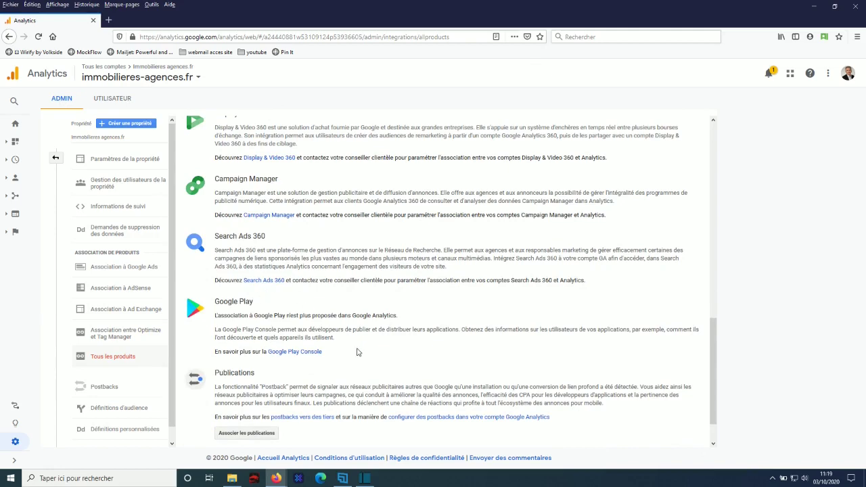
scroll(355, 350, "down", 1)
scroll(307, 258, "up", 5)
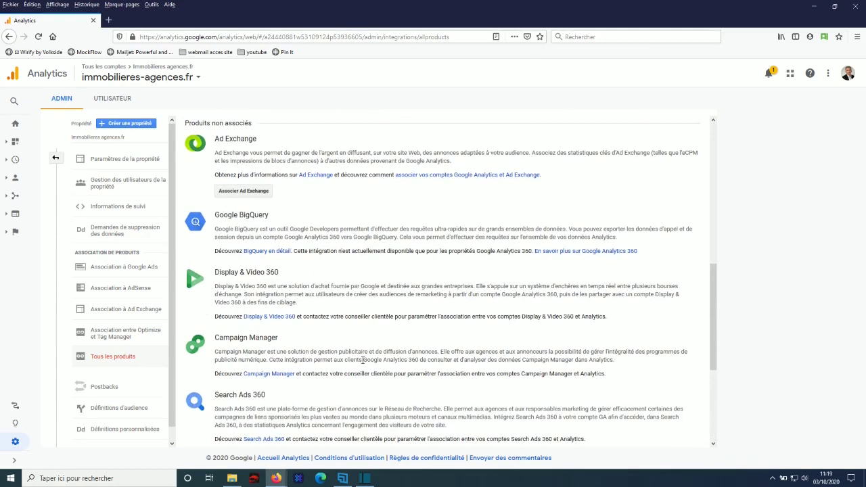
scroll(361, 359, "up", 10)
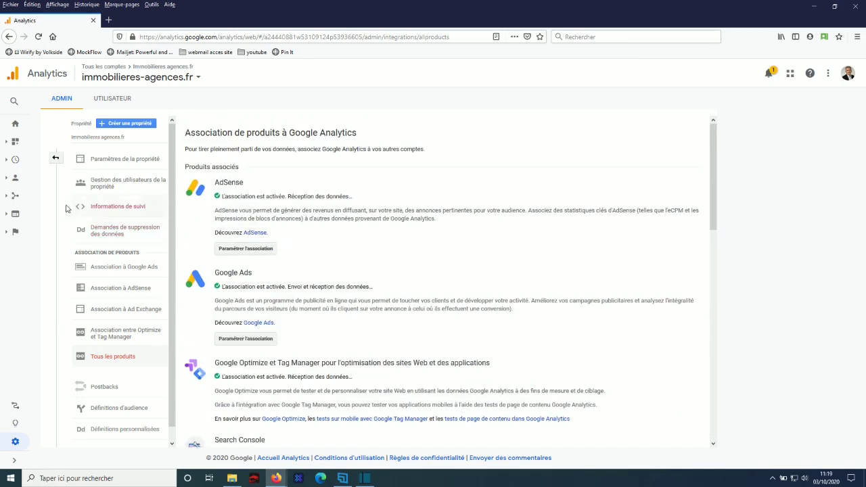
left_click(56, 159)
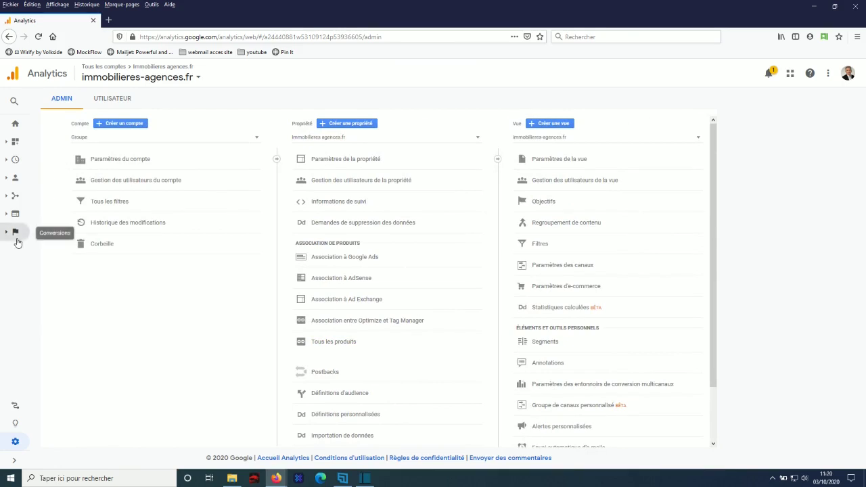
- Open the multi-channel funnels report on assisted conversions (Conversions indirectes) and examine its channel group table
left_click(14, 234)
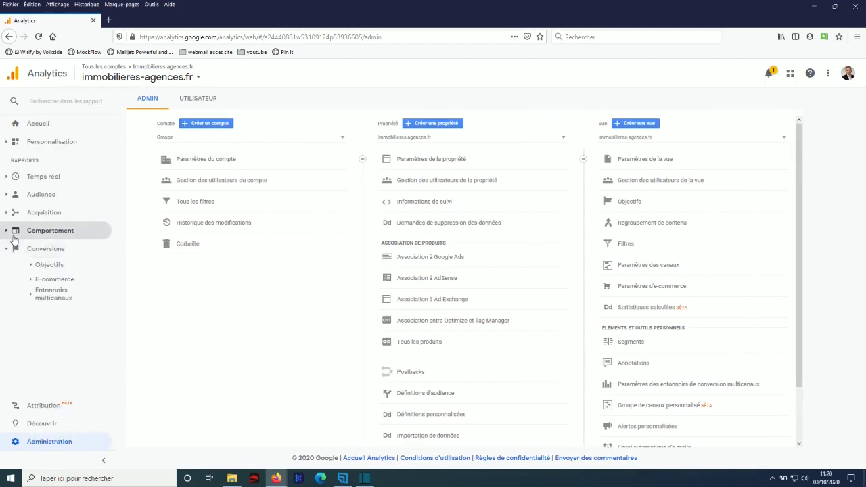
left_click(39, 301)
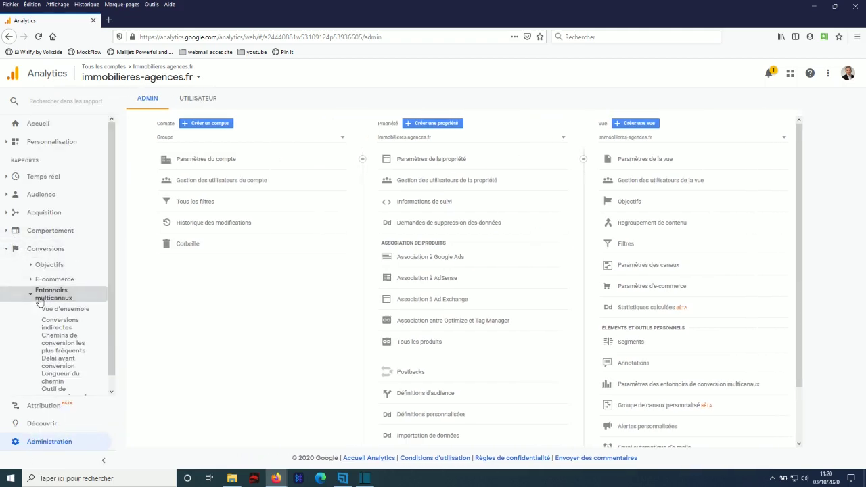
left_click(65, 313)
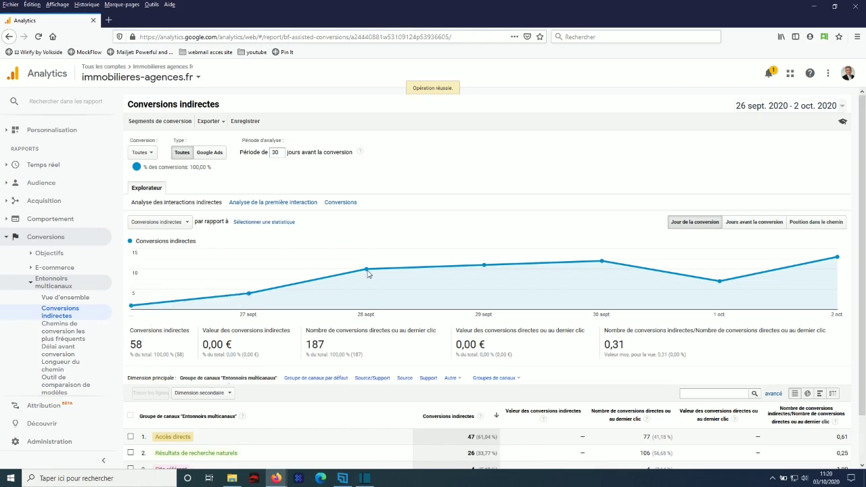
scroll(594, 310, "down", 2)
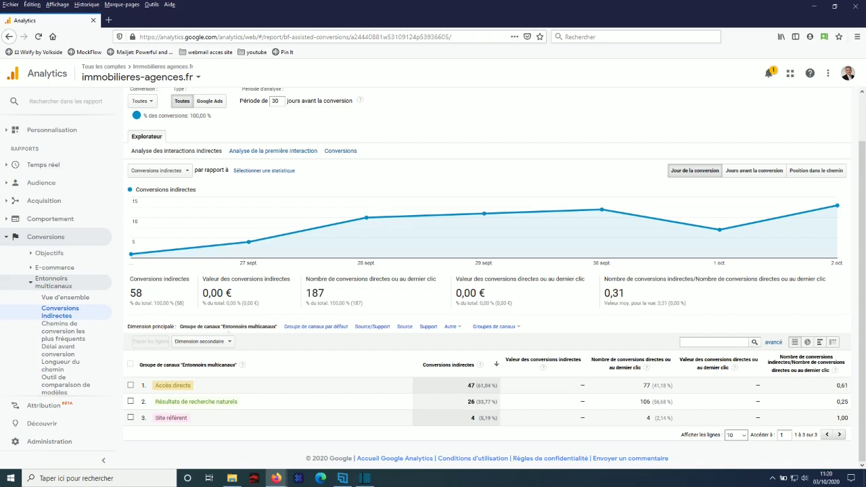
key("alt+Tab")
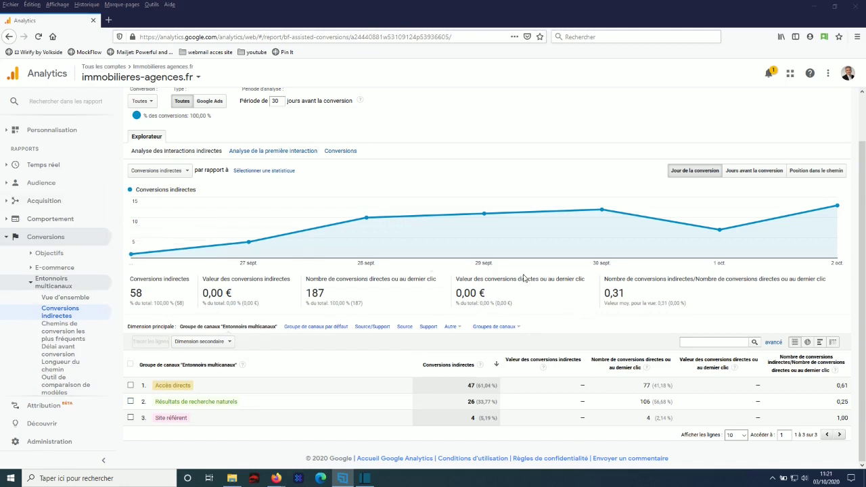
- Open the top conversion paths report (Chemins de conversion les plus fréquents) and examine the list of channel paths
left_click(75, 330)
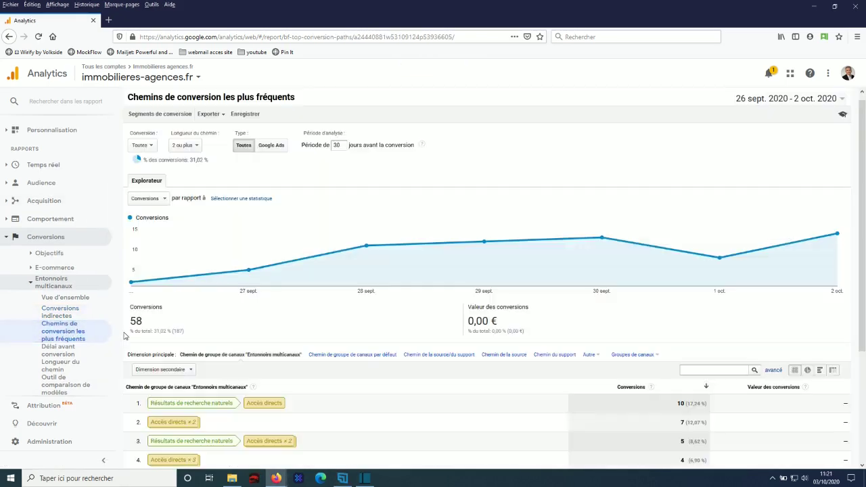
scroll(430, 371, "down", 3)
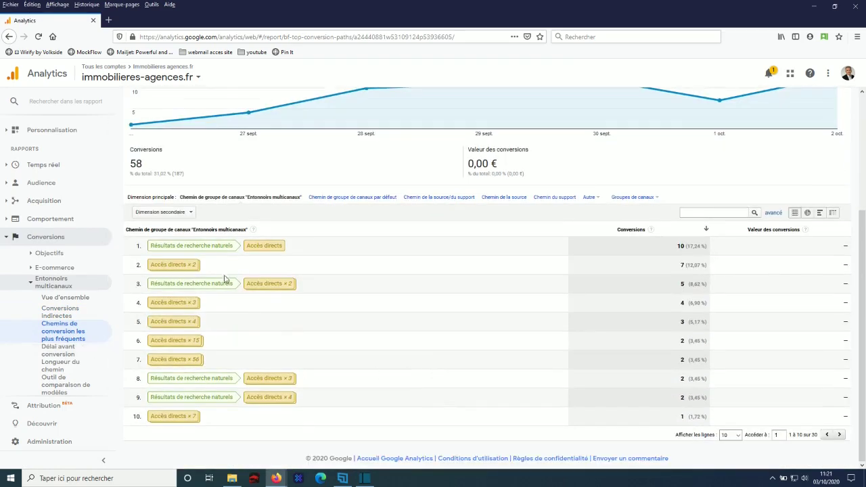